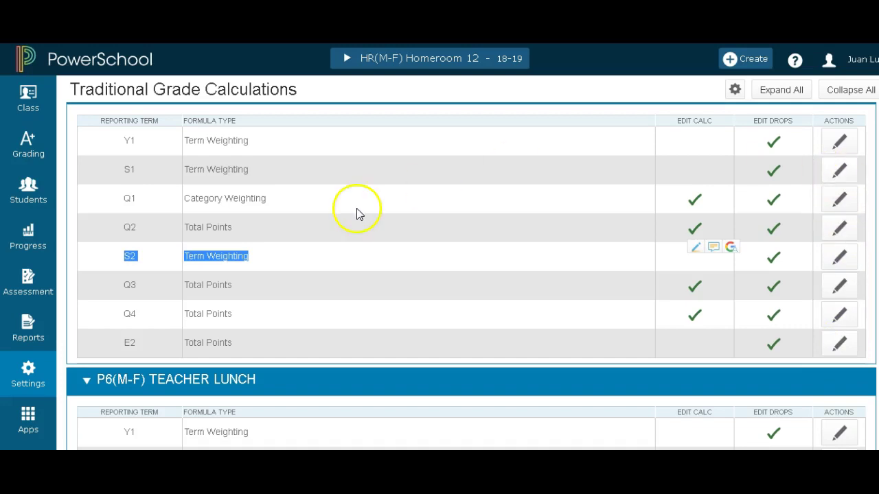
Step: Open the Q1 grade calculation of HR(M-F) Homeroom 12 in the Traditional Grade Calculations settings
left_click(28, 387)
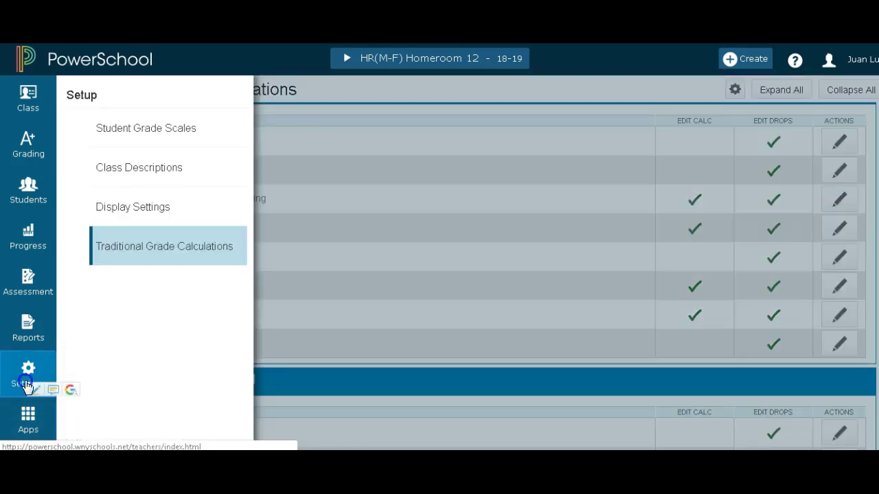
left_click(158, 253)
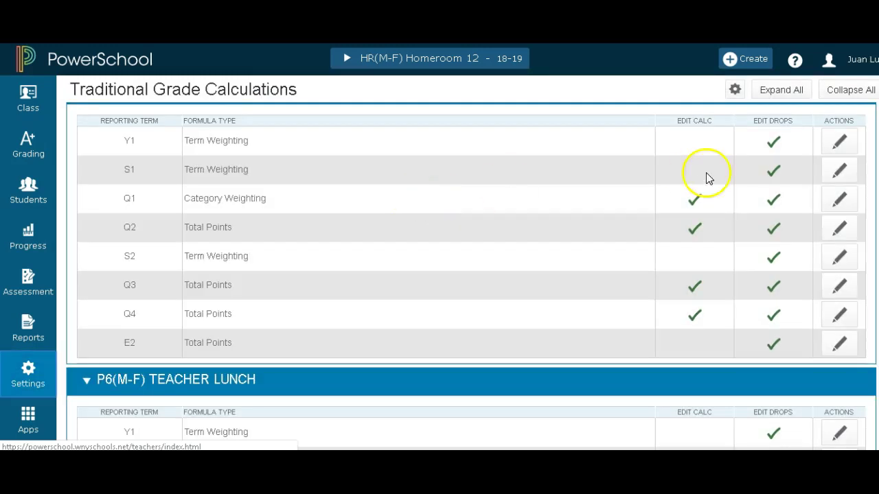
left_click(847, 199)
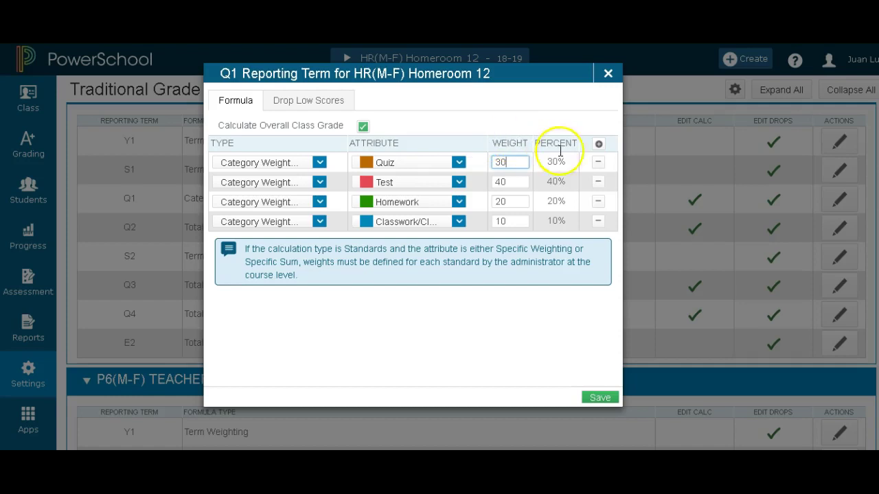
Step: Add a Category Weighting row for Project to the Q1 formula, and remove that row again
left_click(598, 145)
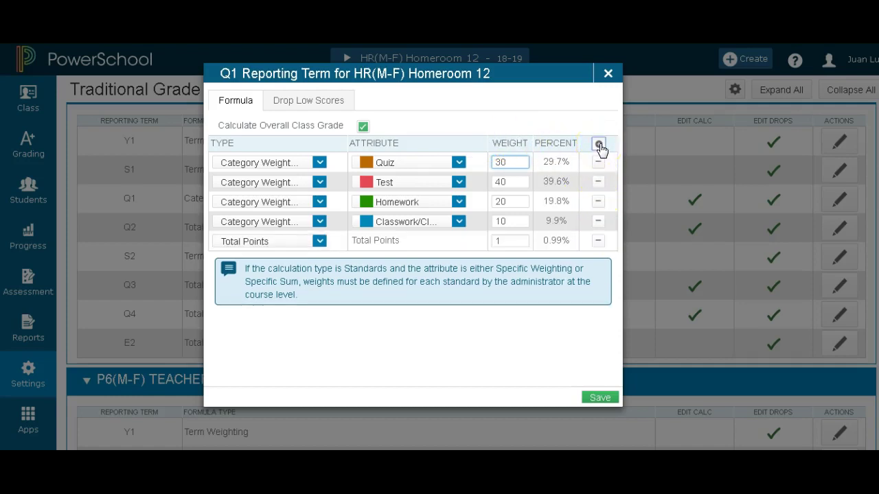
left_click(319, 241)
left_click(299, 298)
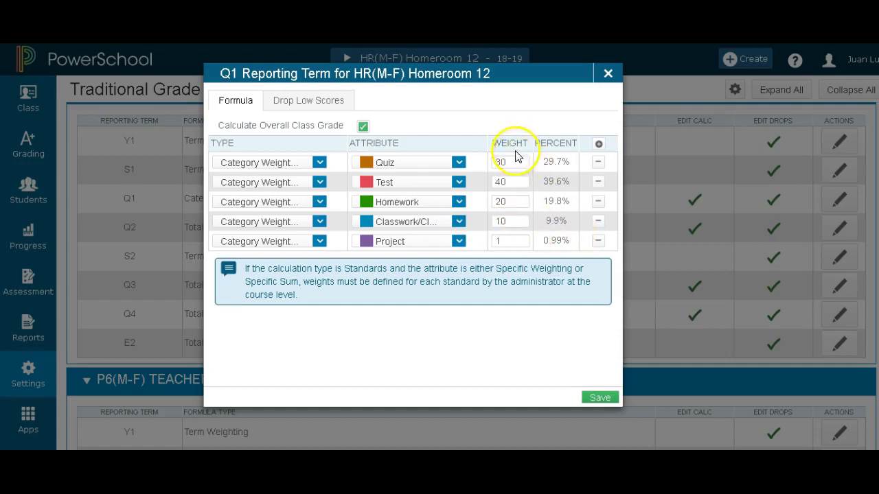
left_click(600, 241)
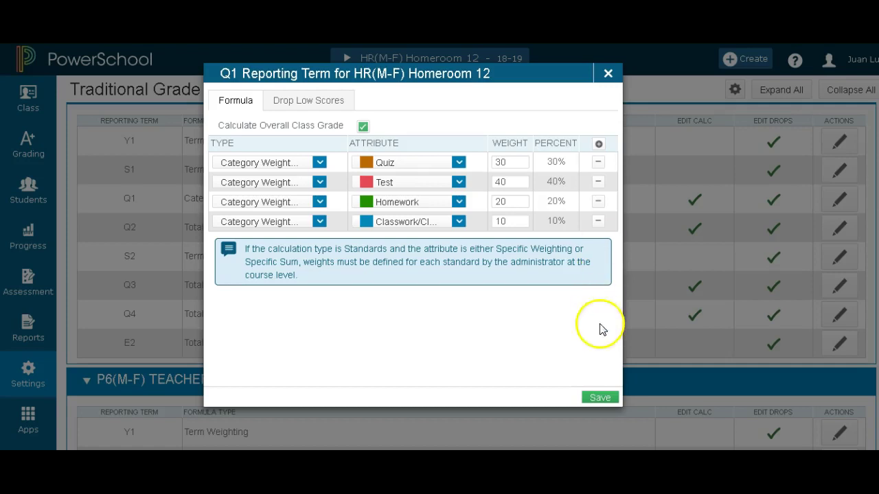
Step: Save the Q1 grade calculation, and view the Q2 formula of Homeroom 12 without changing it
right_click(602, 402)
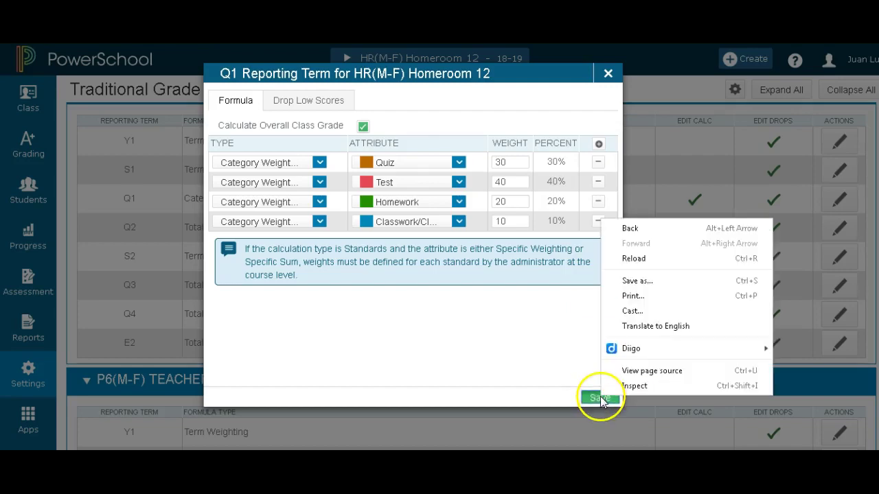
left_click(601, 398)
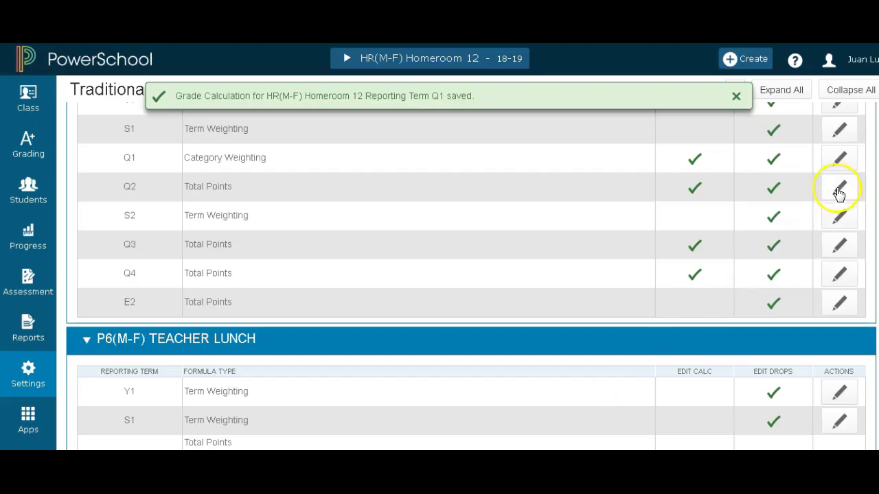
left_click(838, 190)
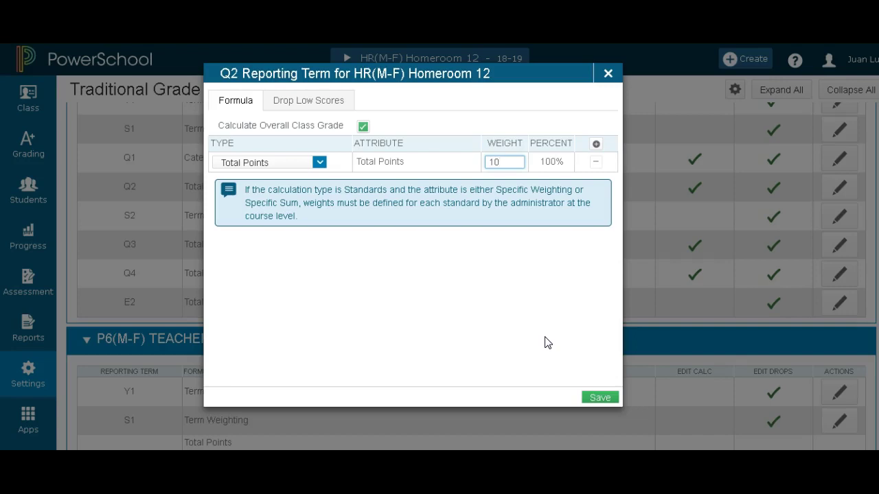
left_click(609, 74)
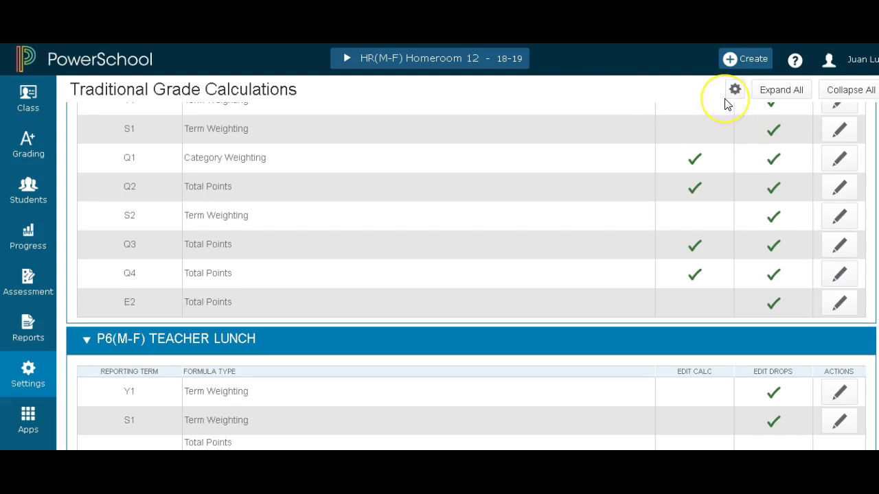
Step: Set up a copy of grade calculations within a class, with Q1 (Category Weighting) of HR(M-F) Homeroom 12 as the source
left_click(734, 90)
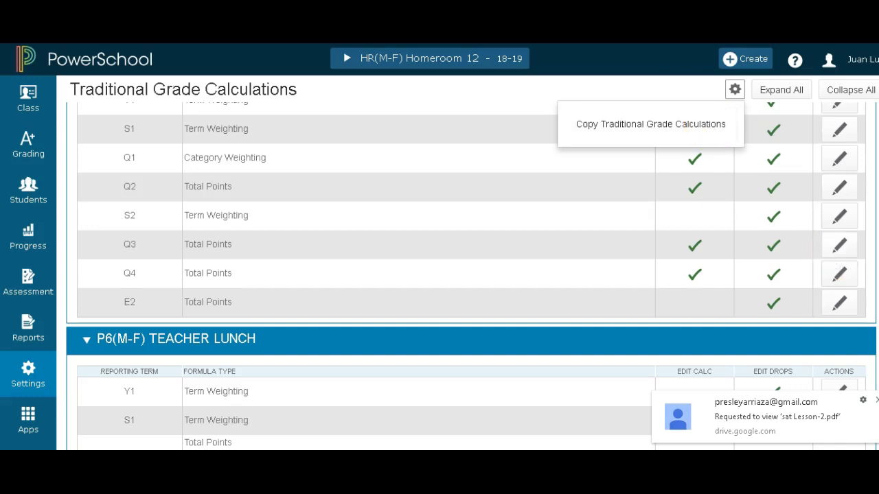
left_click(705, 123)
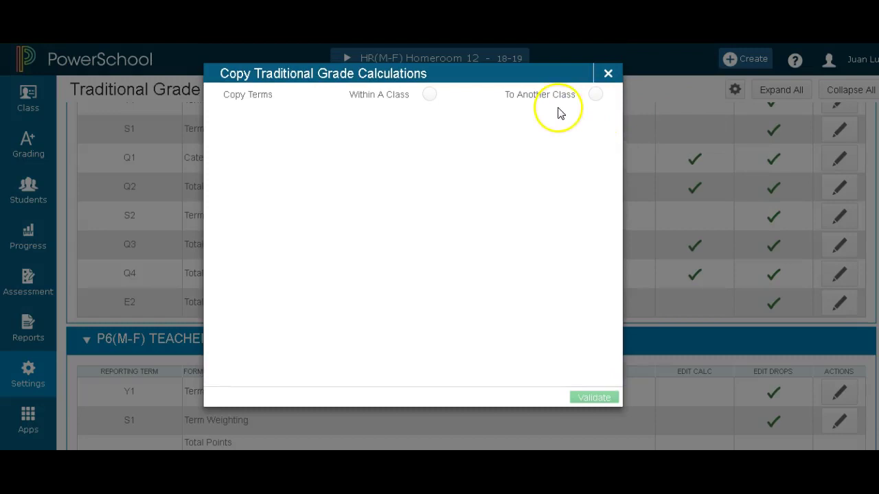
left_click(430, 96)
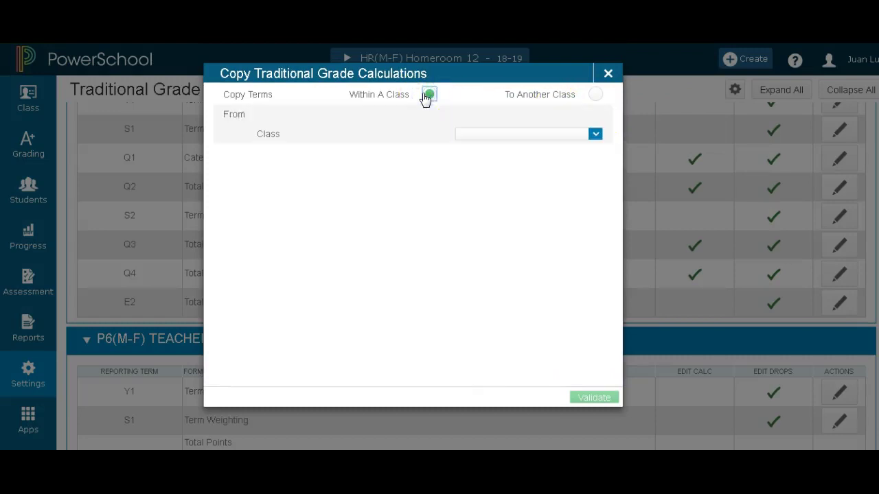
left_click(528, 136)
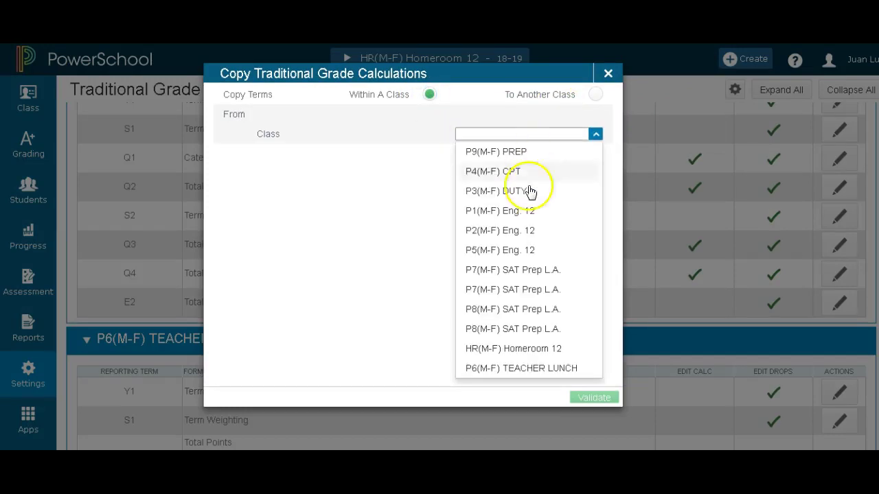
left_click(541, 352)
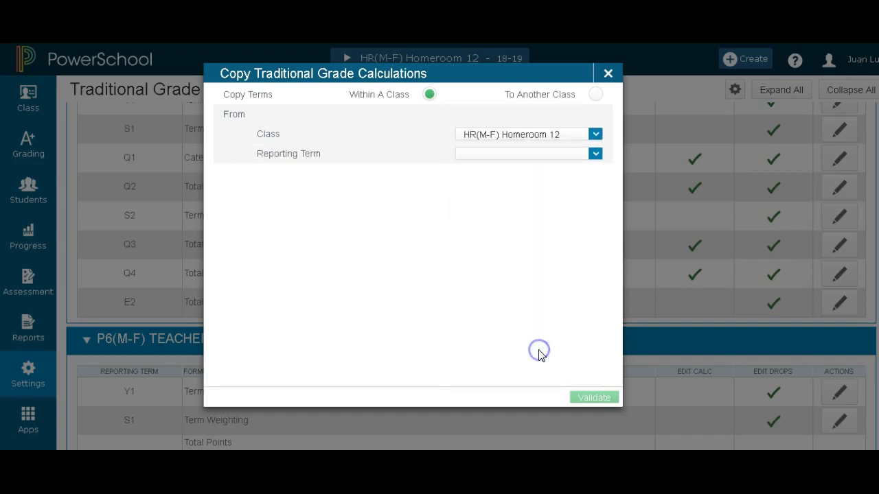
left_click(556, 157)
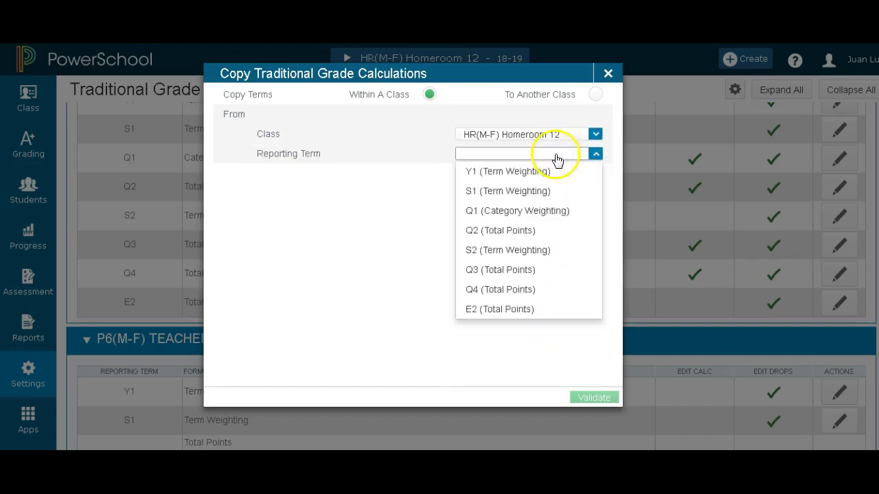
left_click(544, 218)
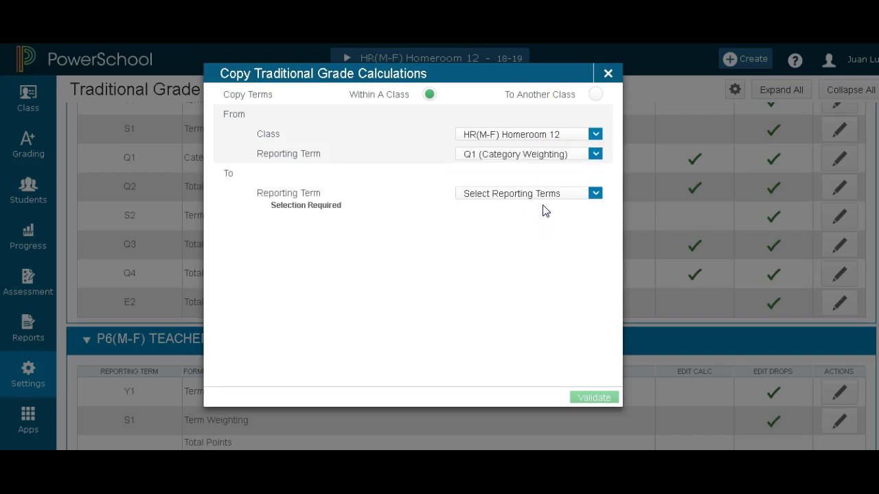
Step: Choose Q2, Q3 and Q4 as the target reporting terms, validate the selection and copy the Q1 calculation to them
left_click(534, 199)
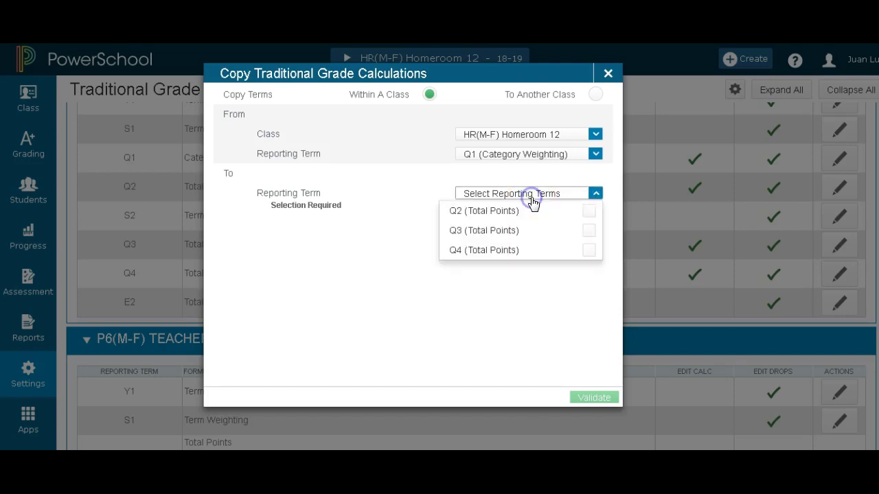
left_click(589, 211)
left_click(589, 232)
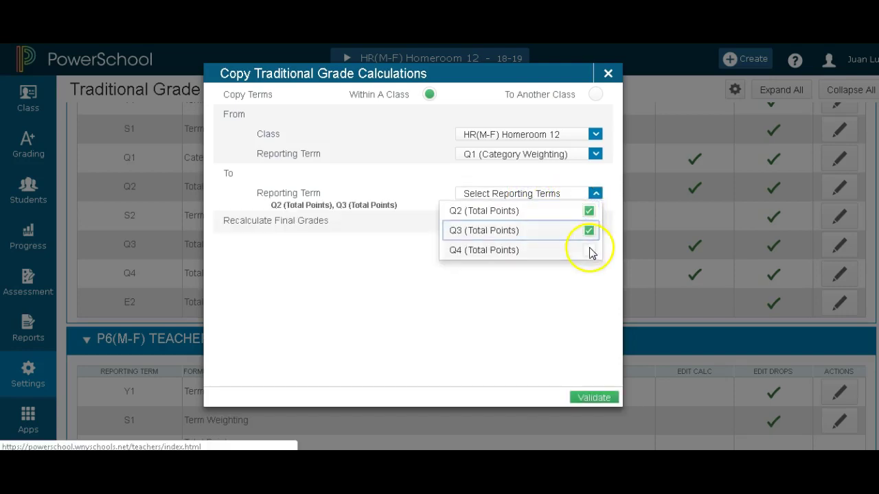
left_click(590, 250)
left_click(594, 398)
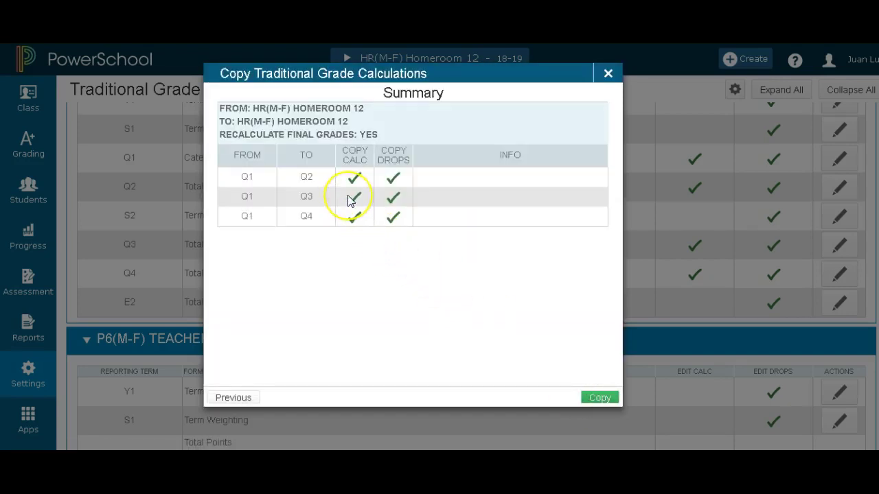
left_click(600, 398)
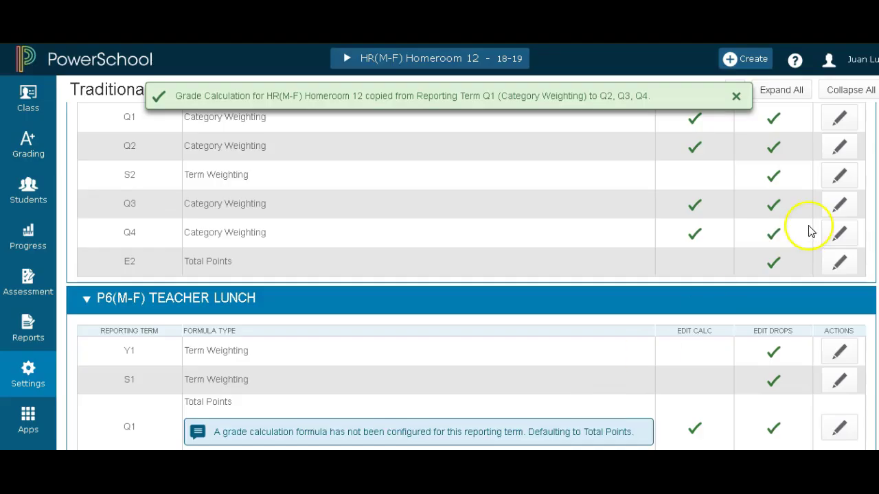
Step: Check the category weights in Homeroom 12's Q2, Q3 and Q4 formulas, closing the last one by saving it
left_click(840, 147)
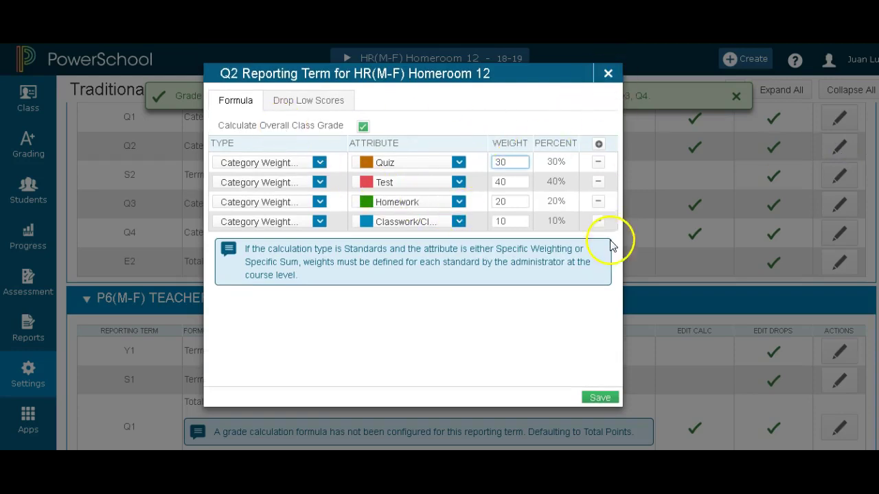
left_click(610, 83)
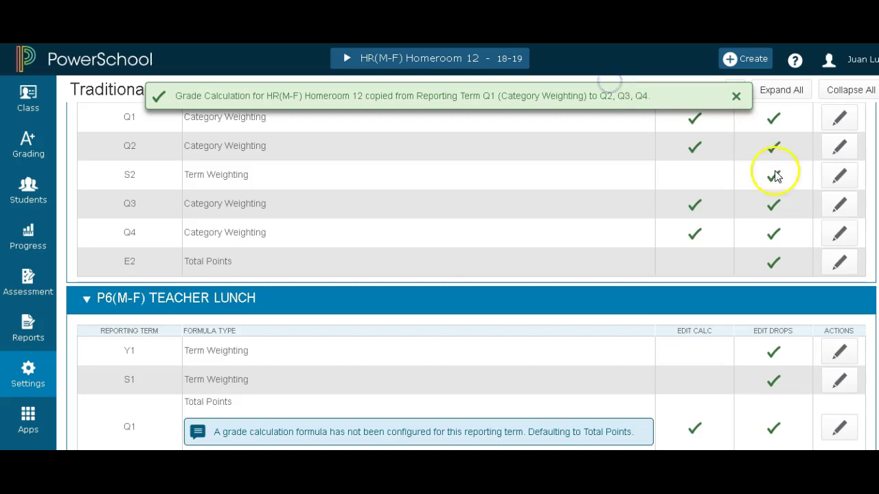
left_click(835, 210)
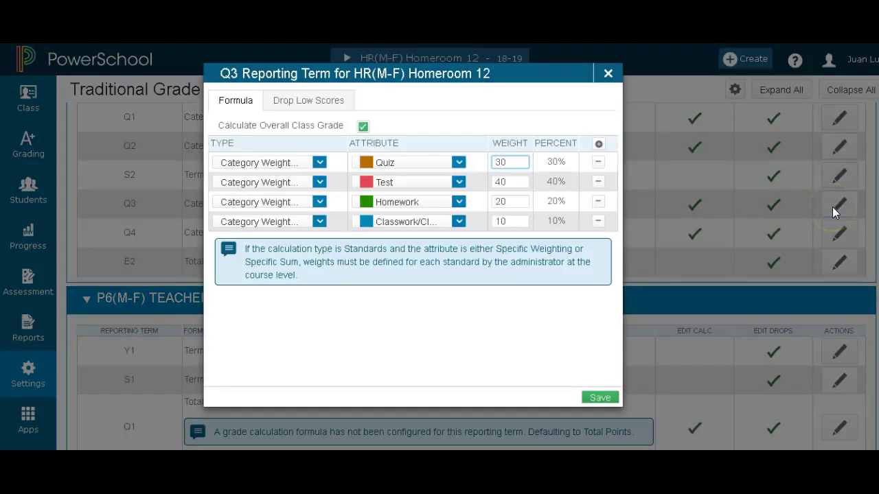
left_click(609, 72)
left_click(829, 235)
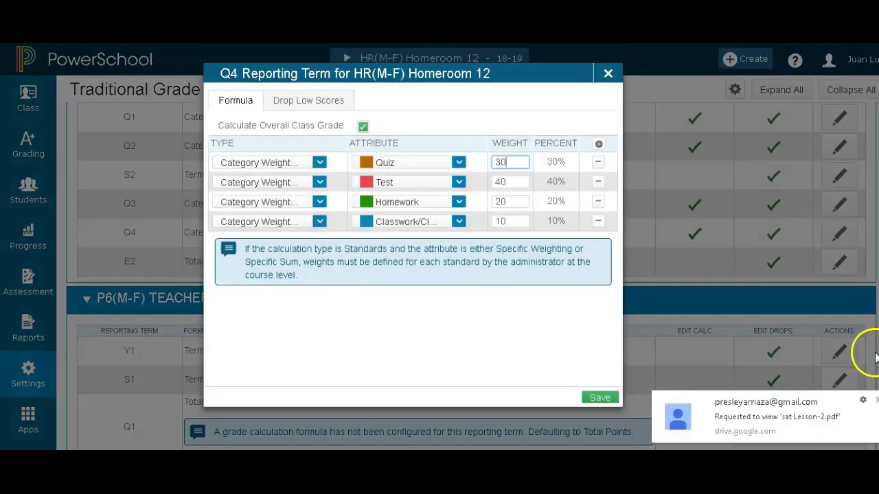
left_click(876, 399)
left_click(663, 378)
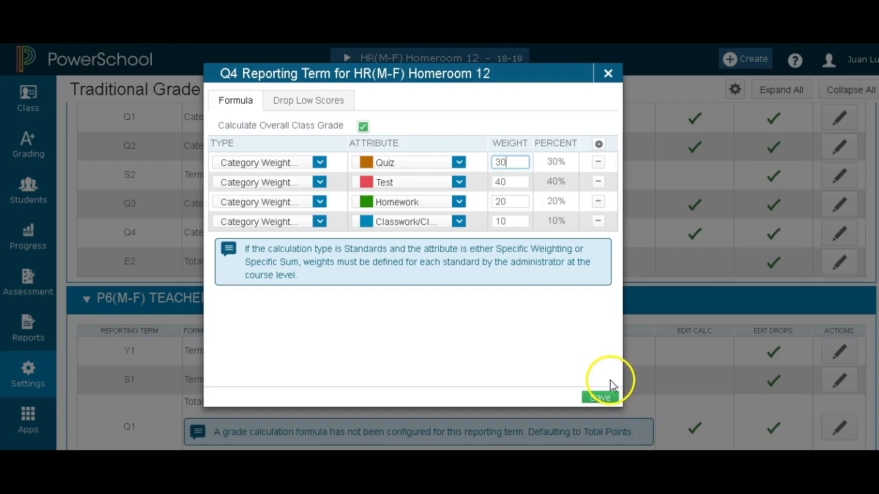
left_click(603, 398)
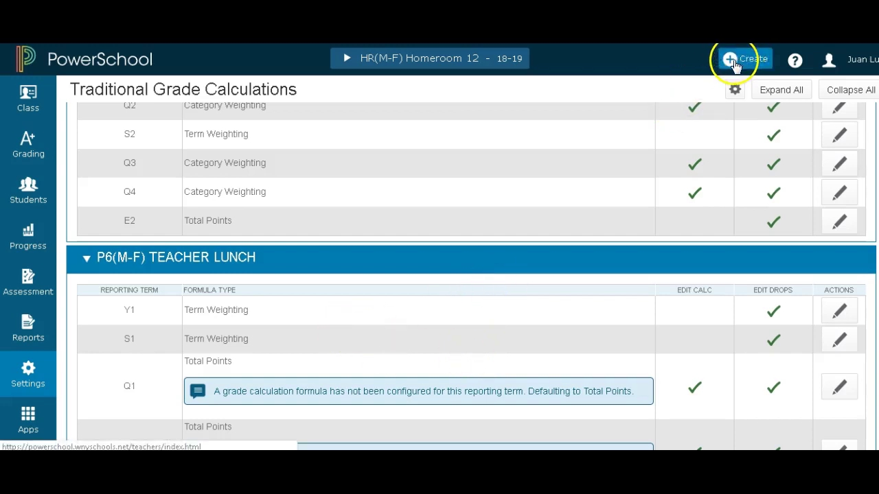
Step: Set up a copy of grade calculations to another class, with HR(M-F) Homeroom 12 in term 2018-2019 as the source
left_click(736, 94)
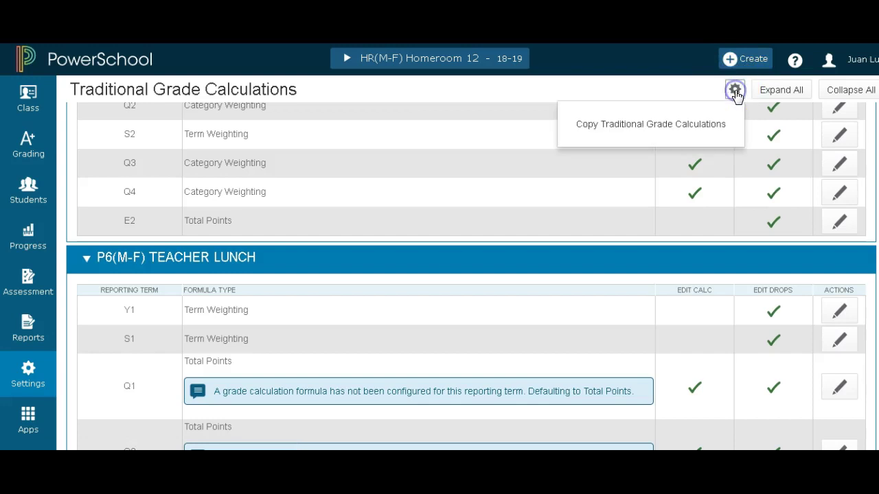
left_click(703, 132)
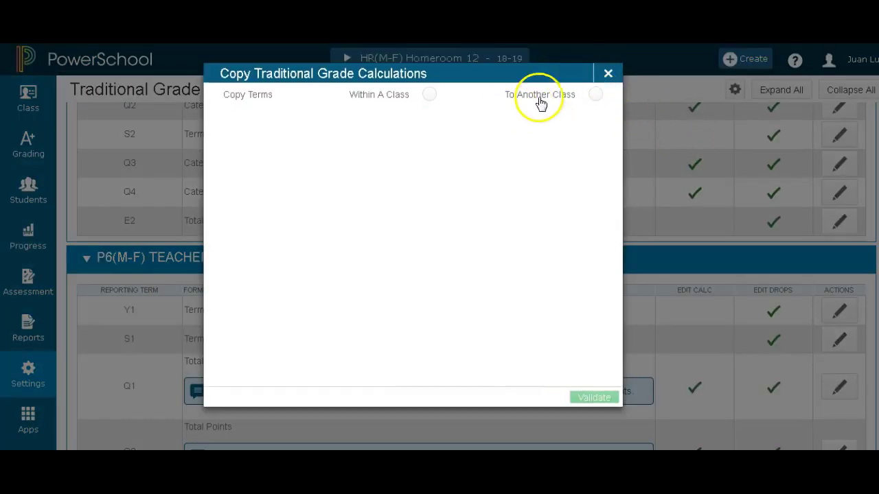
left_click(595, 96)
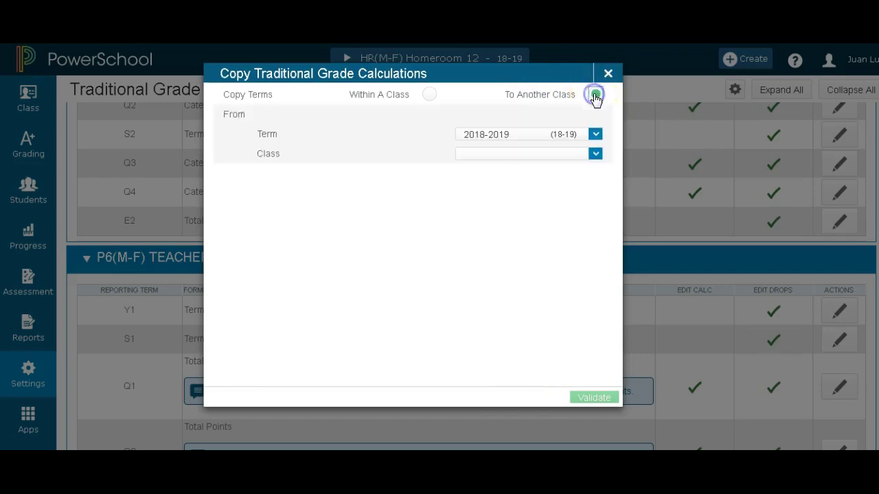
left_click(594, 151)
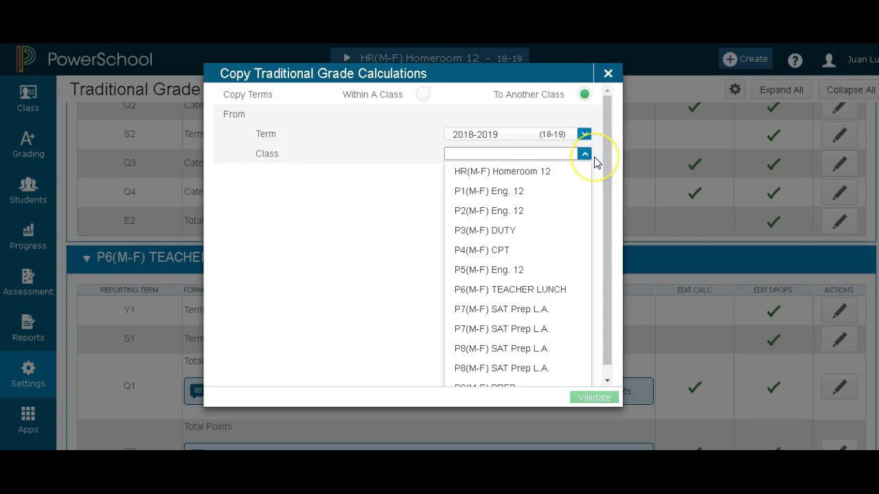
left_click(562, 176)
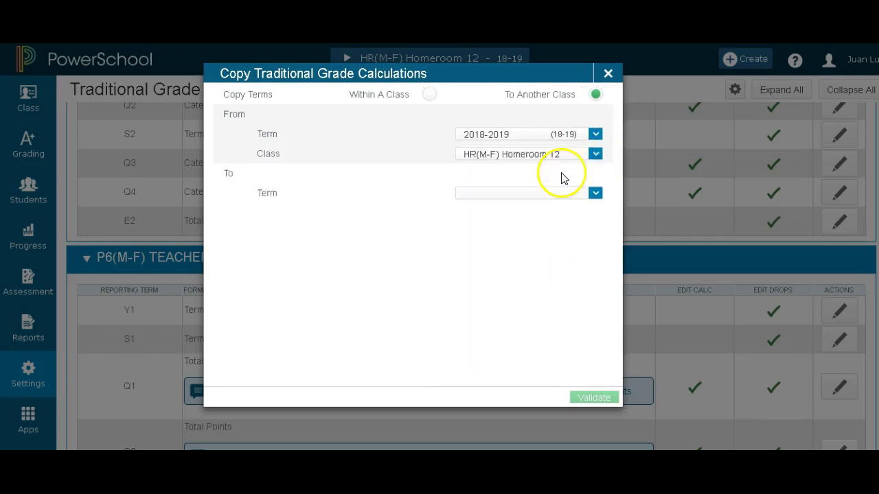
Step: Choose term 2018-2019 and class P6(M-F) TEACHER LUNCH as the target, validate the selection and copy the grade calculations
left_click(595, 193)
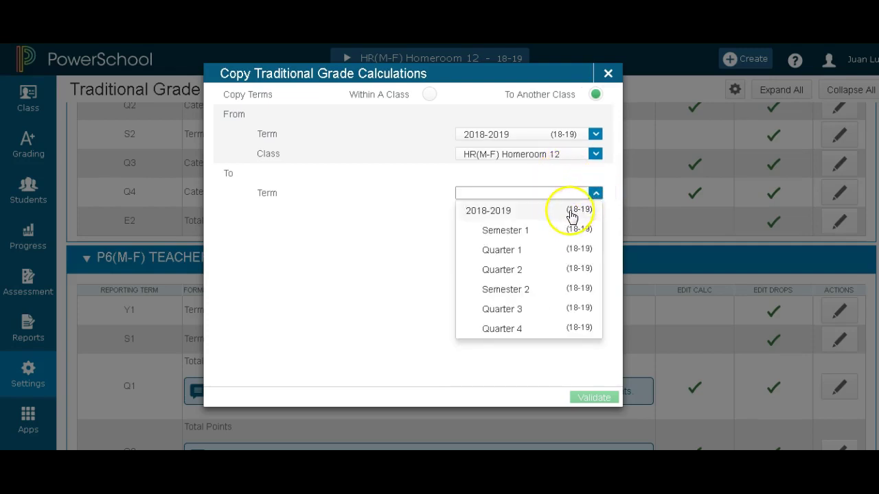
left_click(572, 216)
left_click(571, 215)
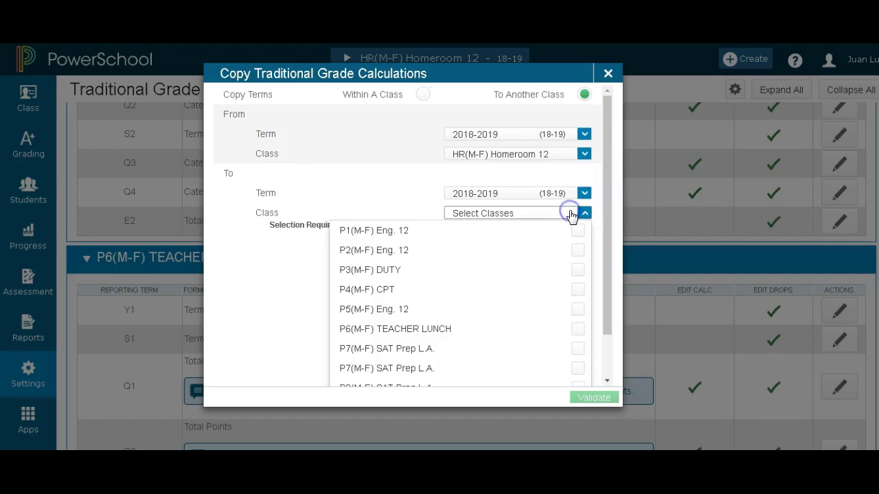
left_click(578, 330)
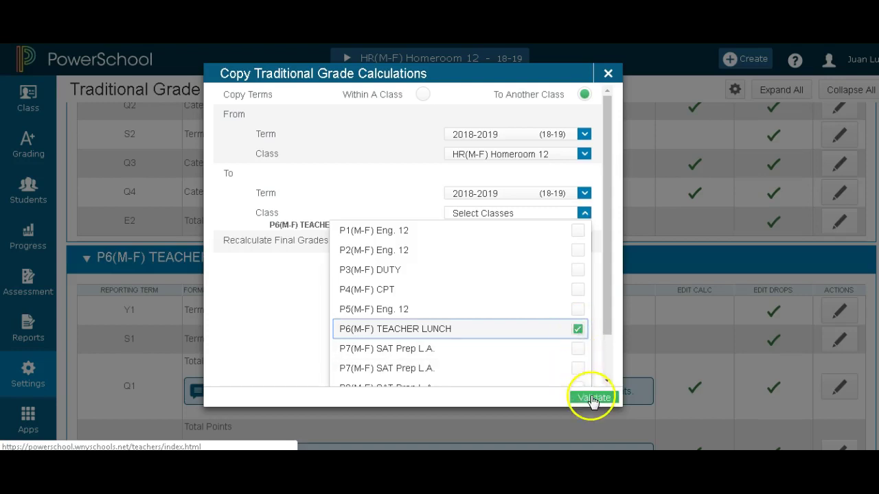
left_click(593, 398)
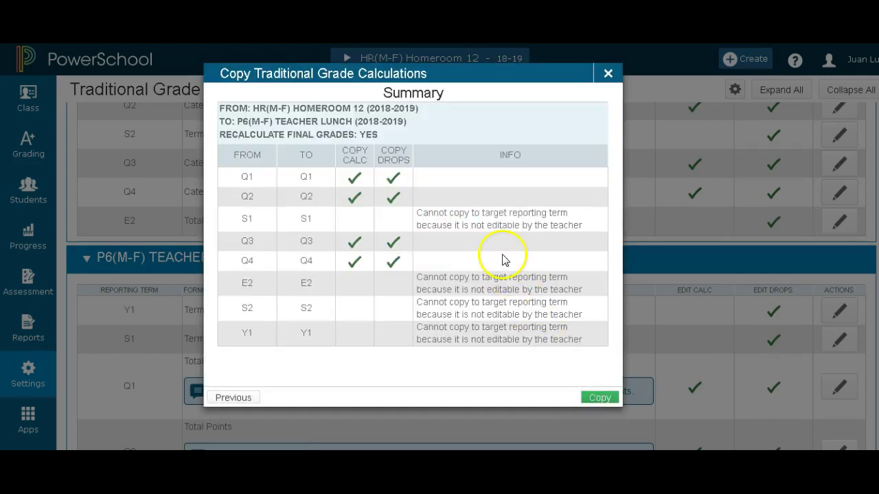
left_click(601, 397)
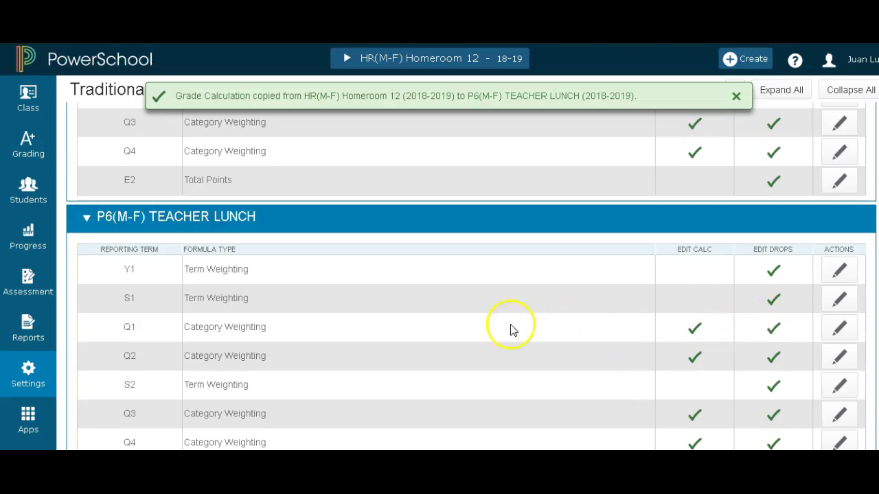
Step: Check the category weights in the Q1, Q2, Q3 and Q4 formulas of P6(M-F) TEACHER LUNCH, saving each one to close it
left_click(837, 329)
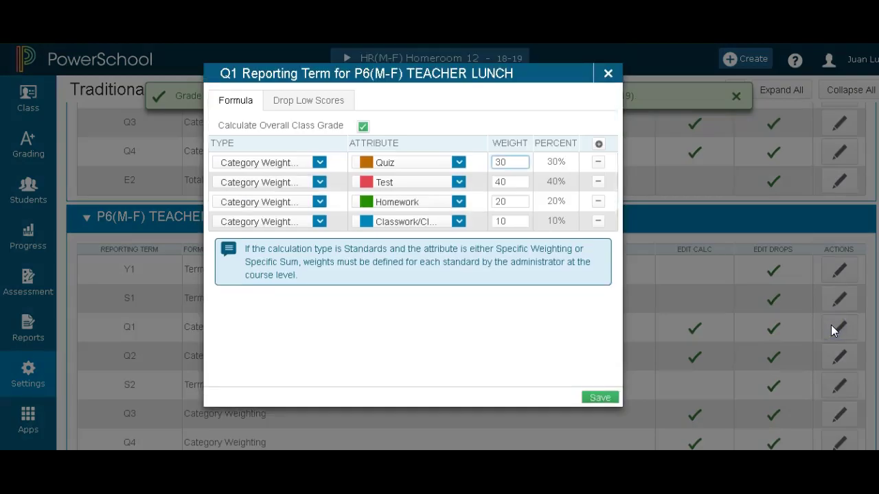
left_click(602, 398)
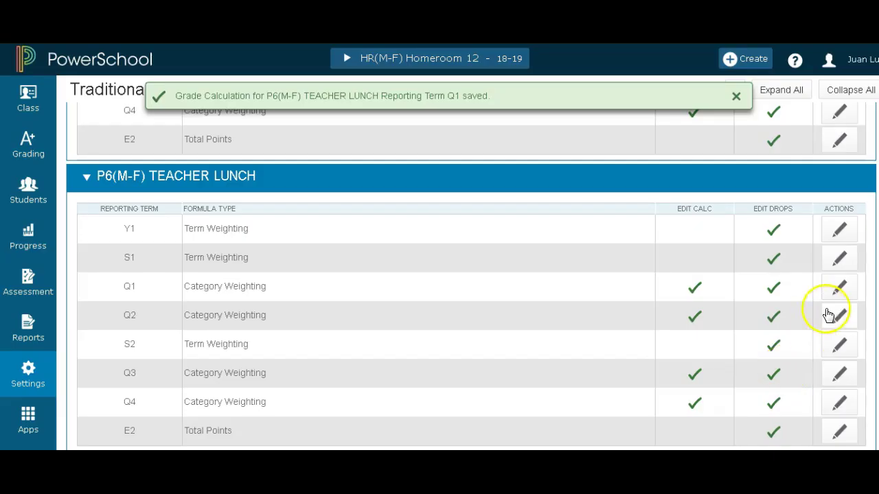
left_click(826, 313)
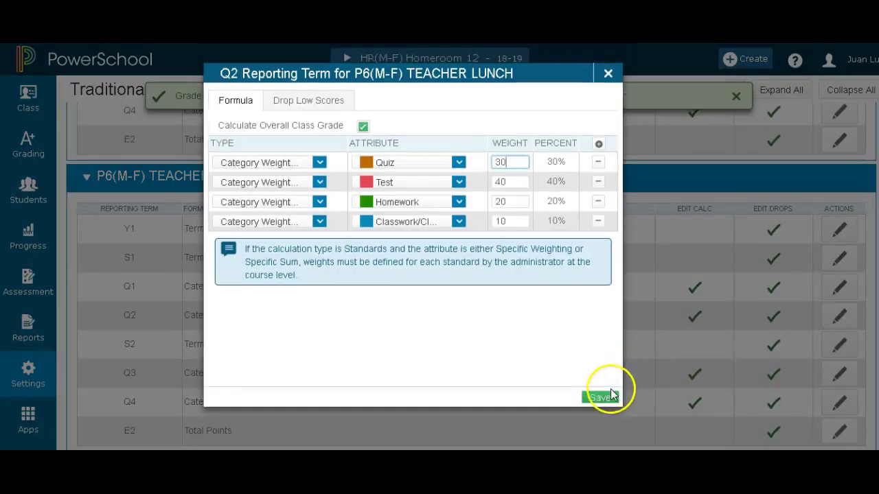
left_click(603, 397)
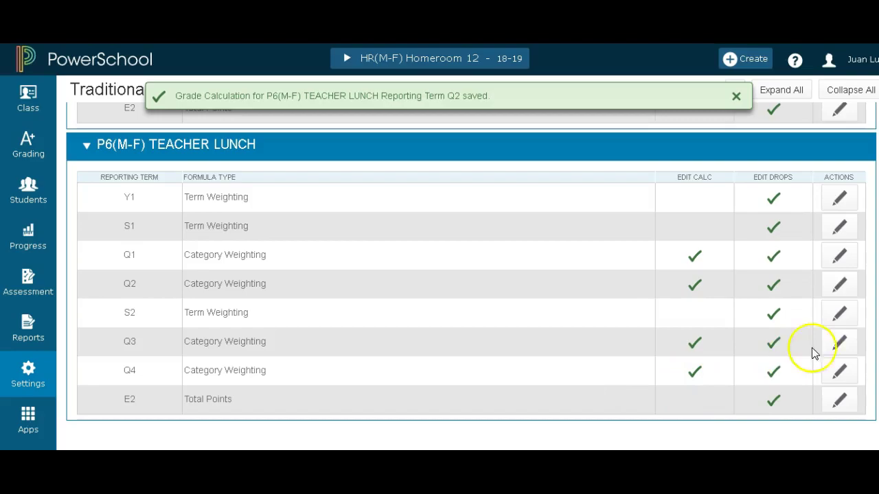
left_click(840, 342)
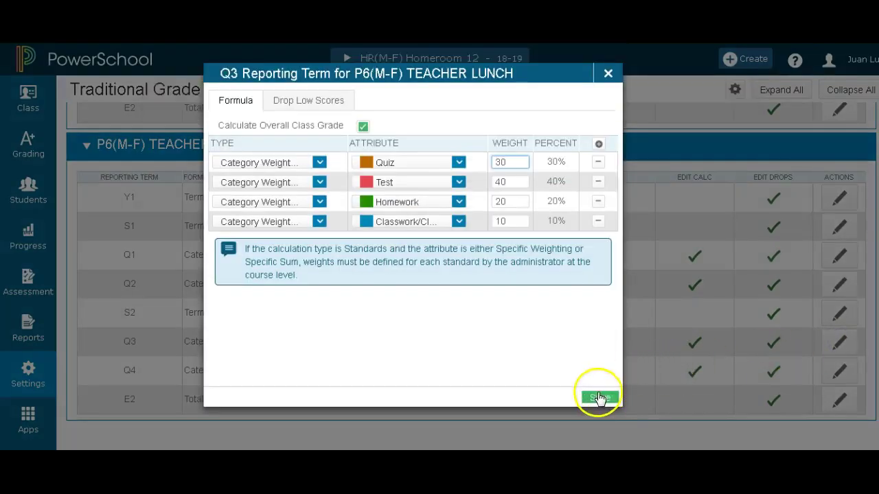
left_click(596, 397)
left_click(837, 371)
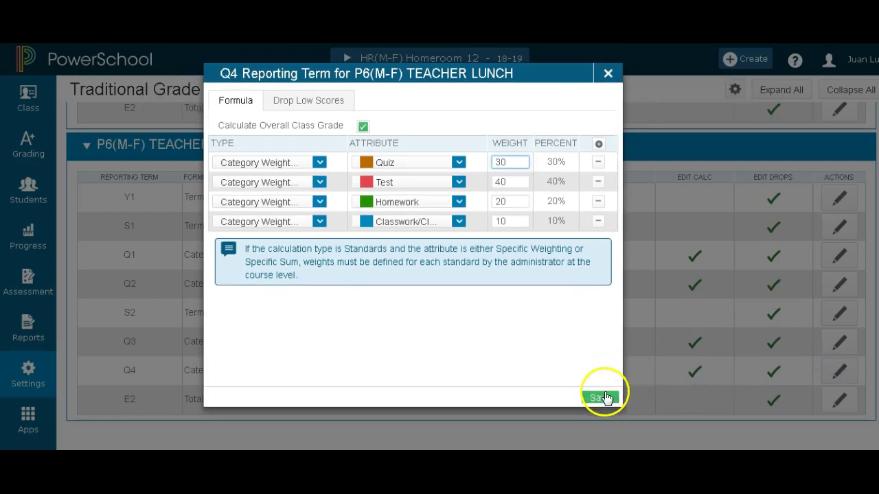
left_click(603, 398)
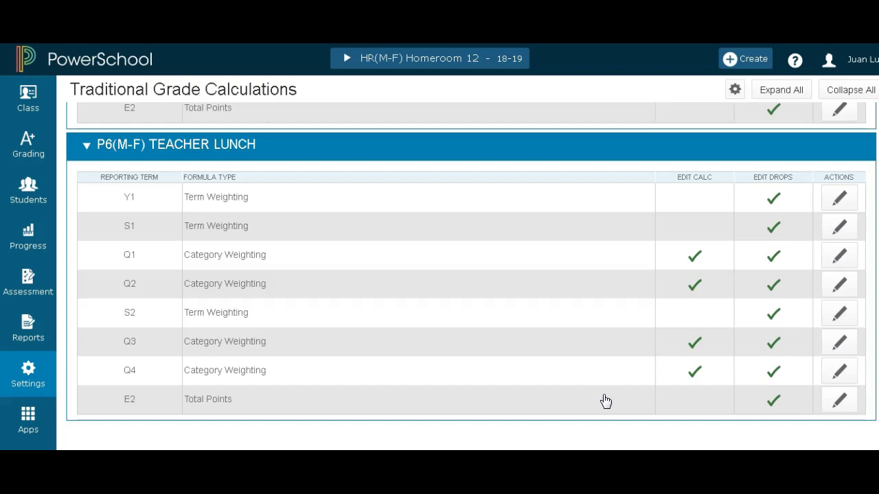
left_click(621, 338)
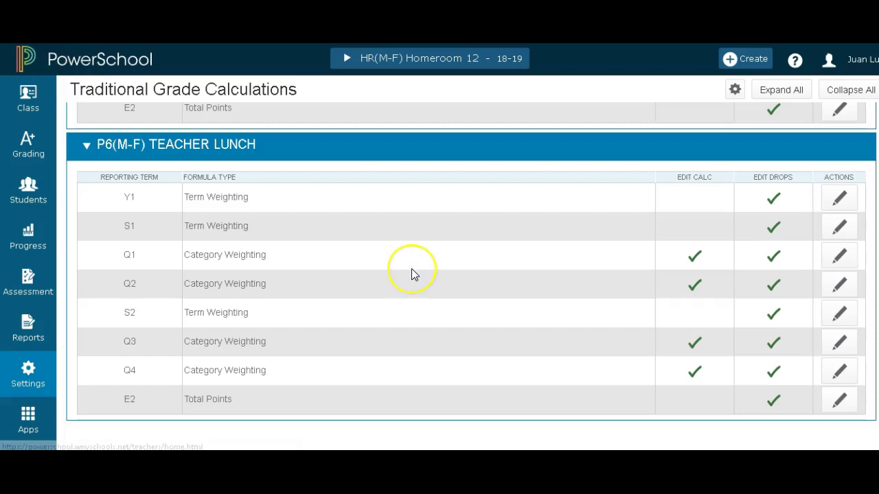
Step: Expand the P4(M-F) CPT class to show the grade calculations of its reporting terms
scroll(412, 272, "up", 6)
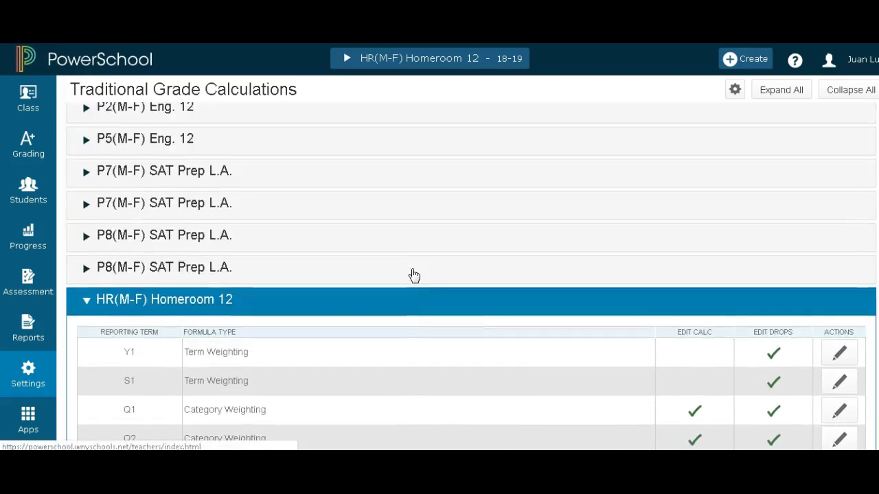
scroll(414, 276, "up", 4)
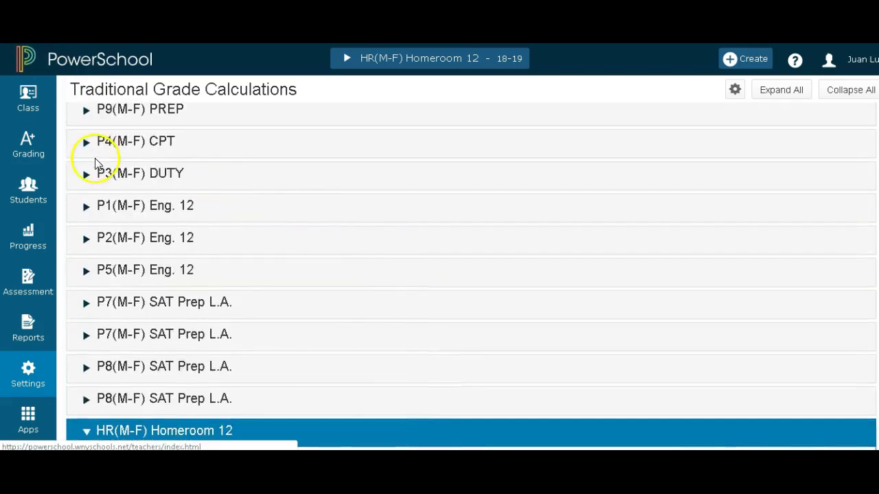
left_click(86, 144)
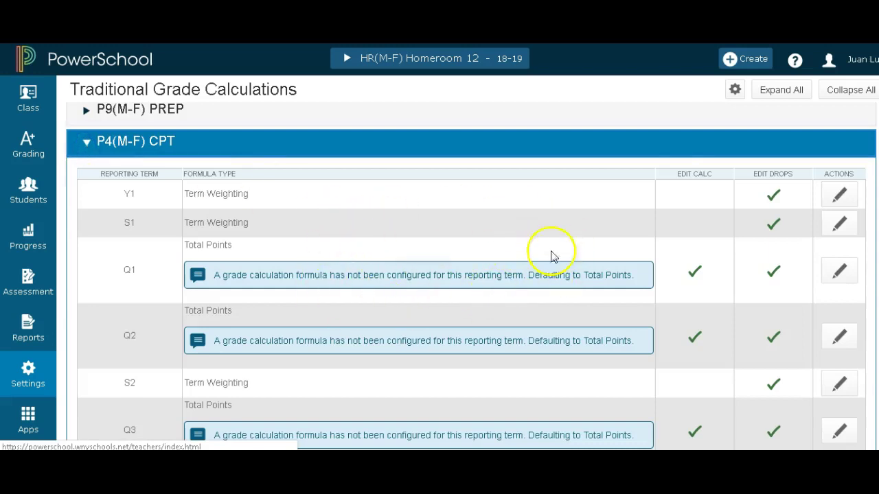
Step: Set up a copy of grade calculations to another class, with P1(M-F) Eng. 12 in term 2017-2018 as the source
left_click(734, 91)
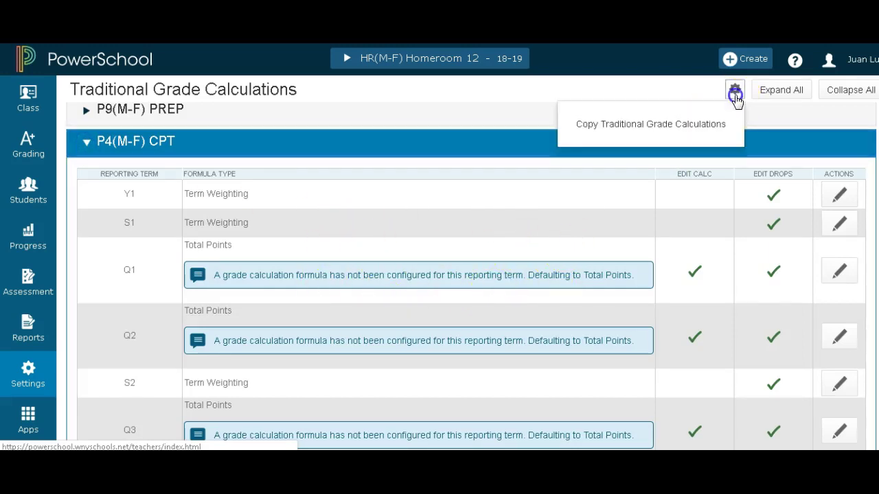
left_click(714, 118)
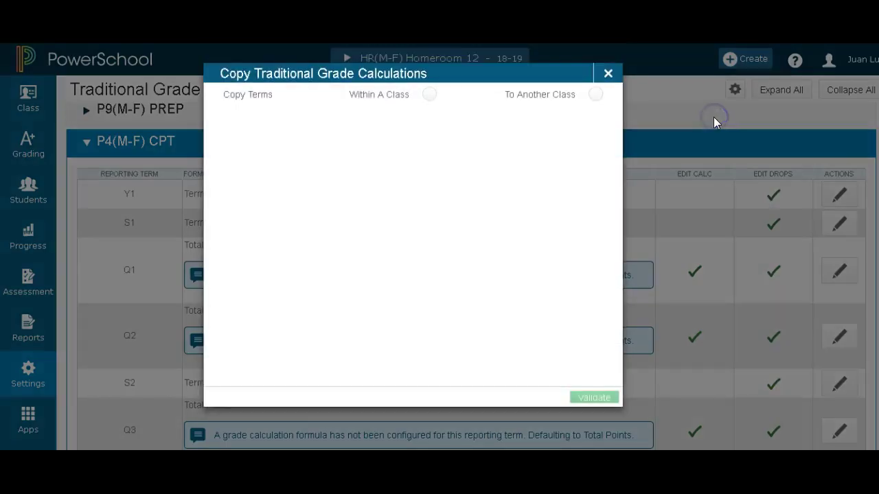
left_click(595, 95)
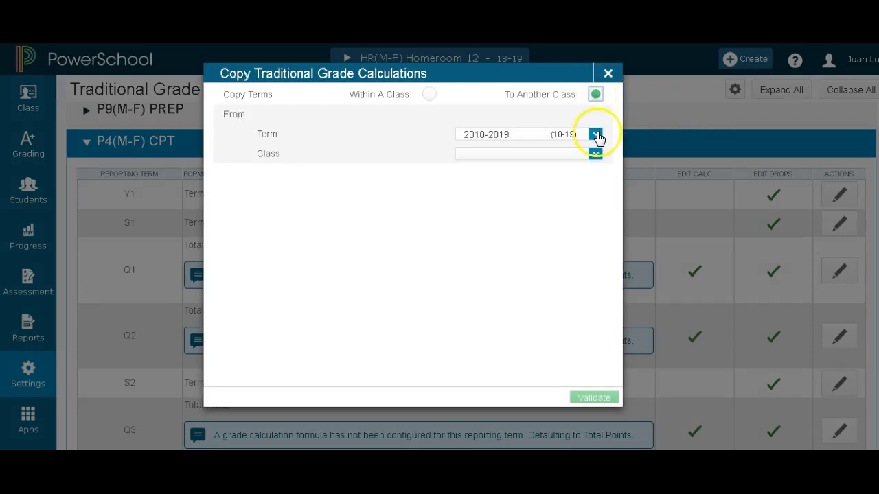
left_click(596, 135)
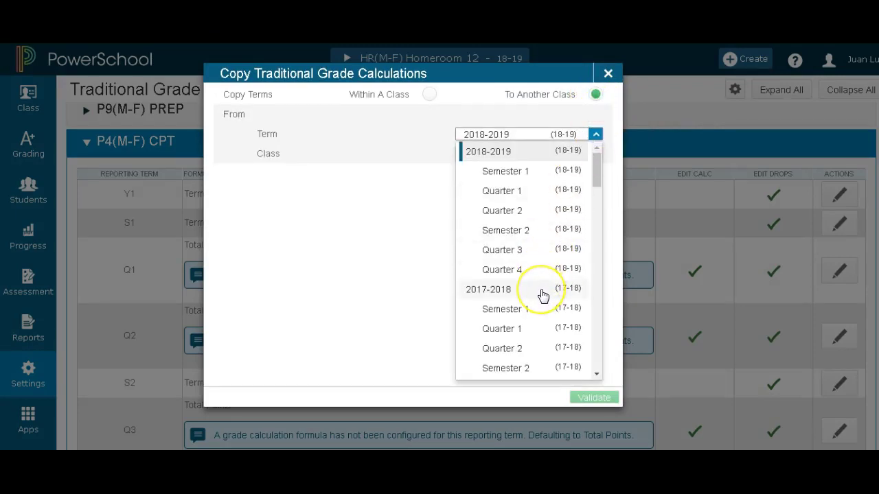
left_click(542, 295)
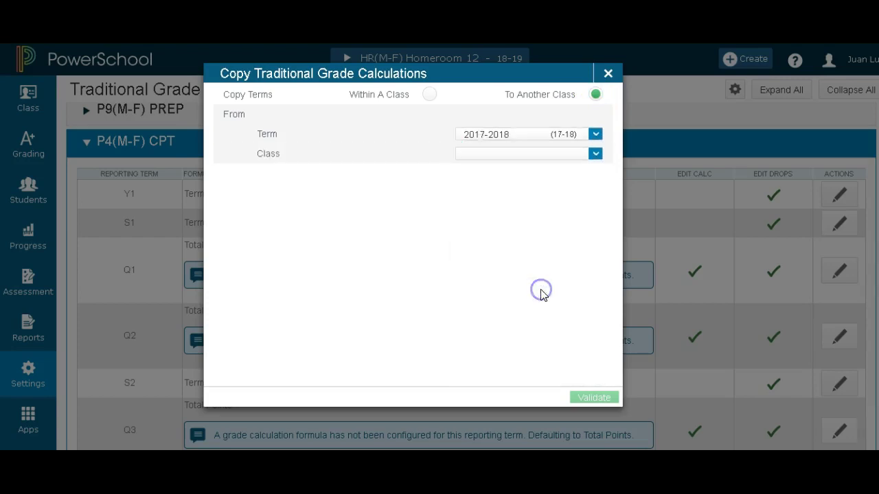
left_click(546, 155)
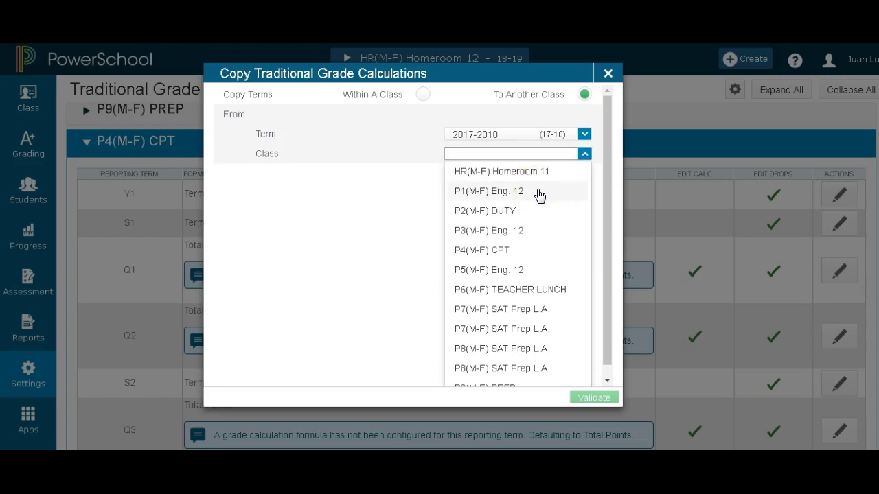
left_click(539, 195)
Step: Choose term 2018-2019 and class P4(M-F) CPT as the target, validate the selection and copy last year's calculations
left_click(538, 194)
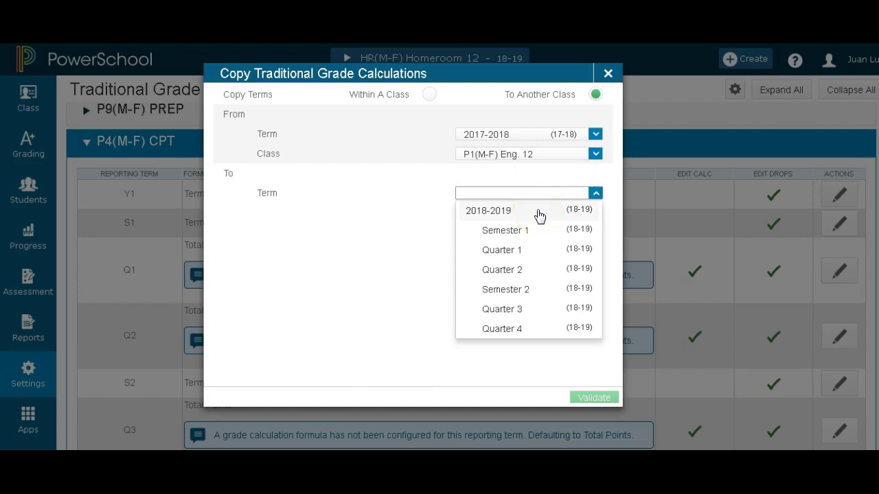
left_click(539, 215)
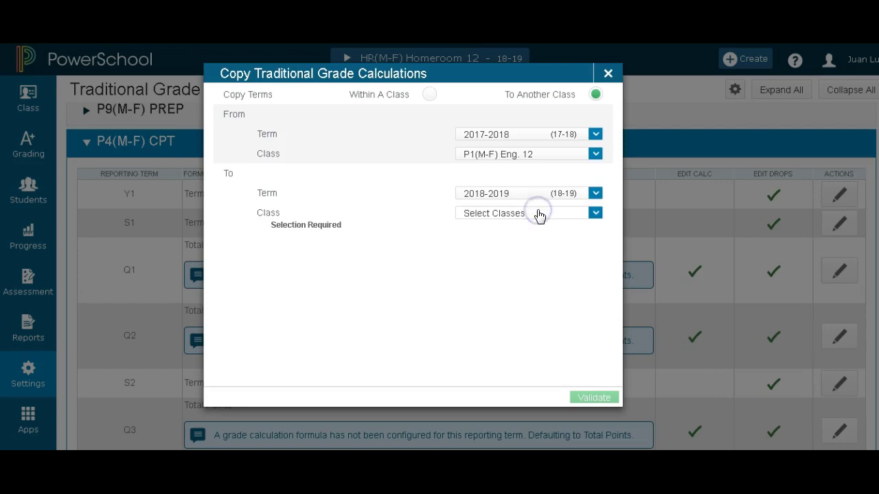
left_click(538, 214)
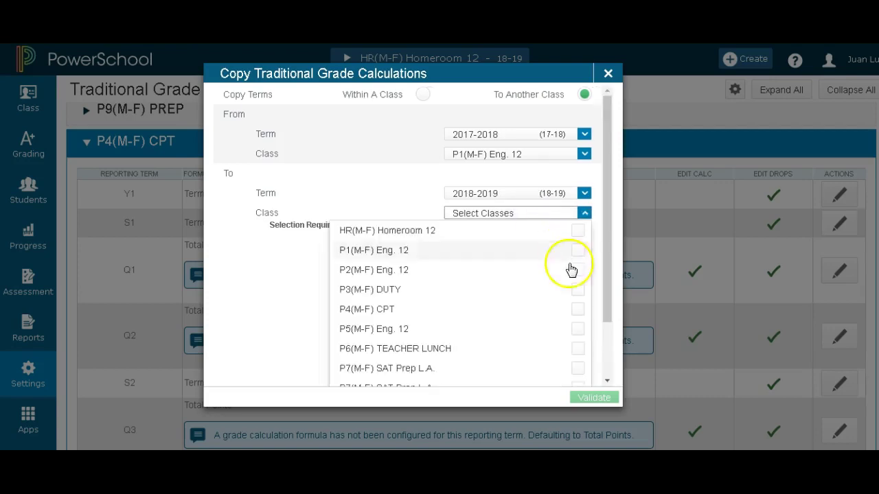
left_click(578, 310)
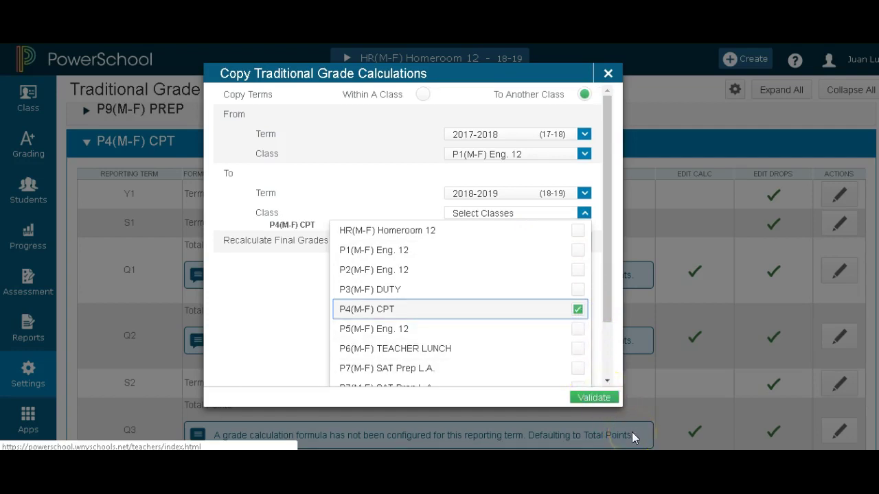
left_click(597, 399)
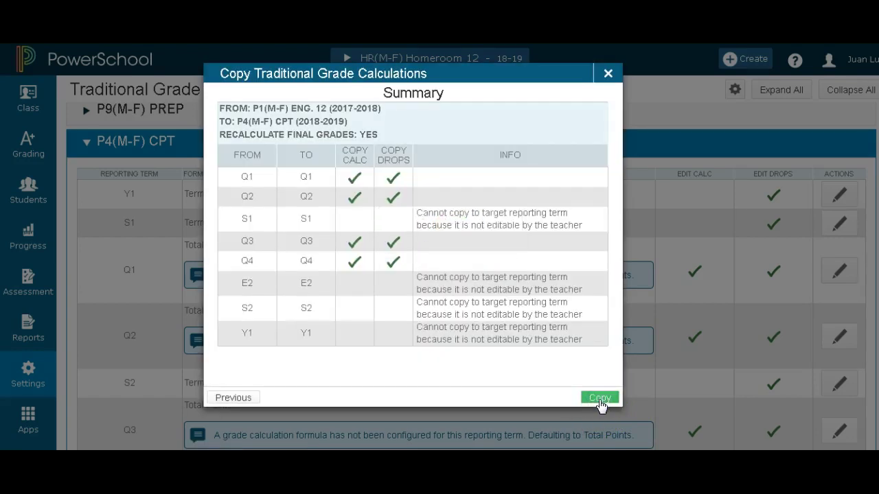
left_click(599, 399)
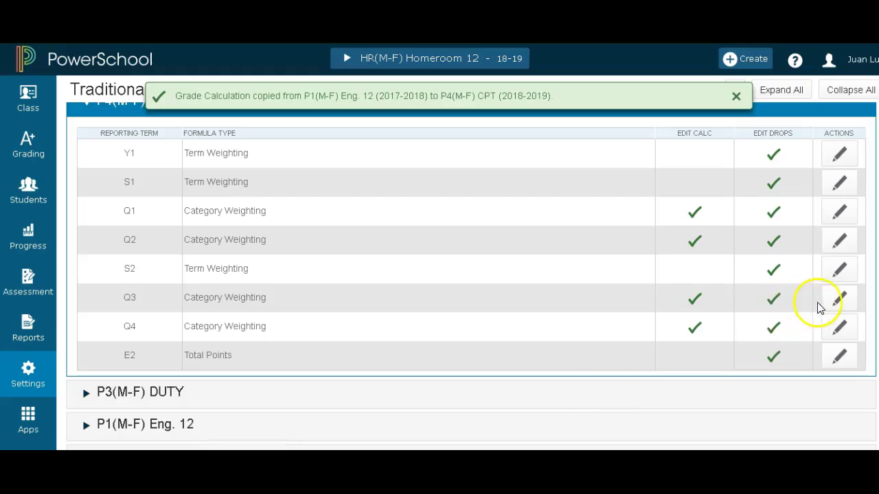
Step: Check the category weights in P4(M-F) CPT's Q3, Q4, Q1 and Q2 formulas, saving Q3 and closing the others without saving
left_click(835, 300)
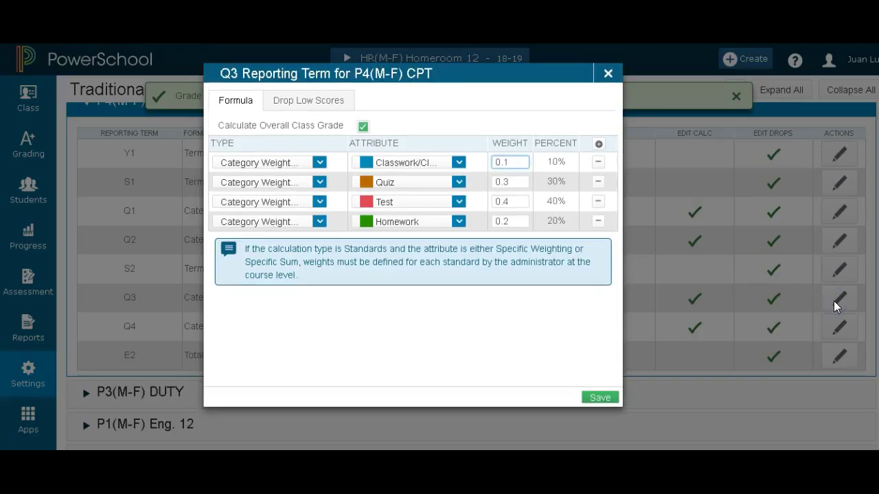
left_click(599, 398)
left_click(851, 330)
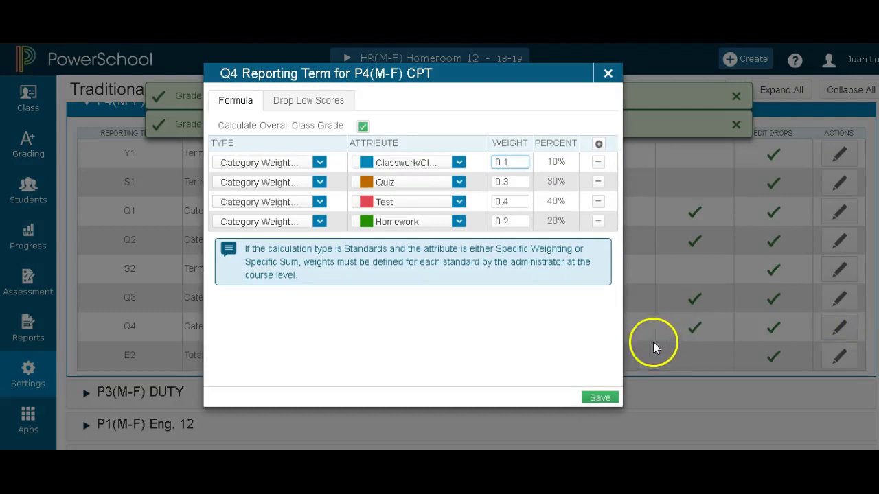
left_click(608, 73)
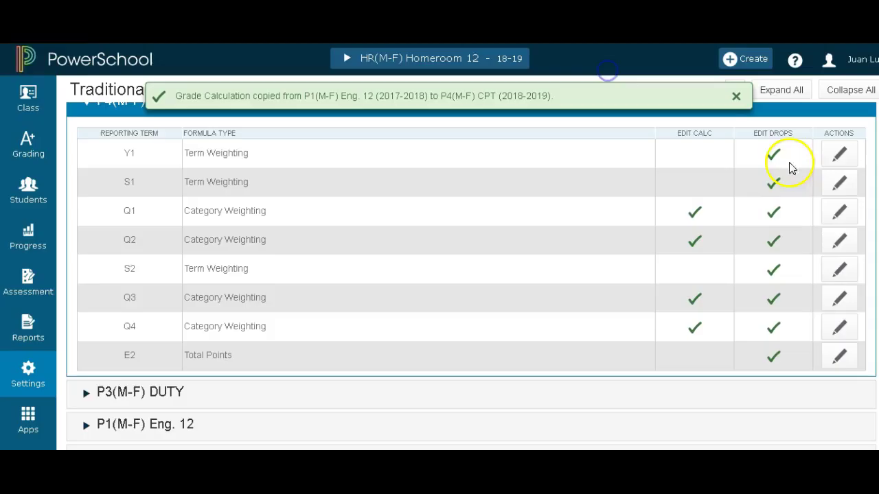
left_click(835, 212)
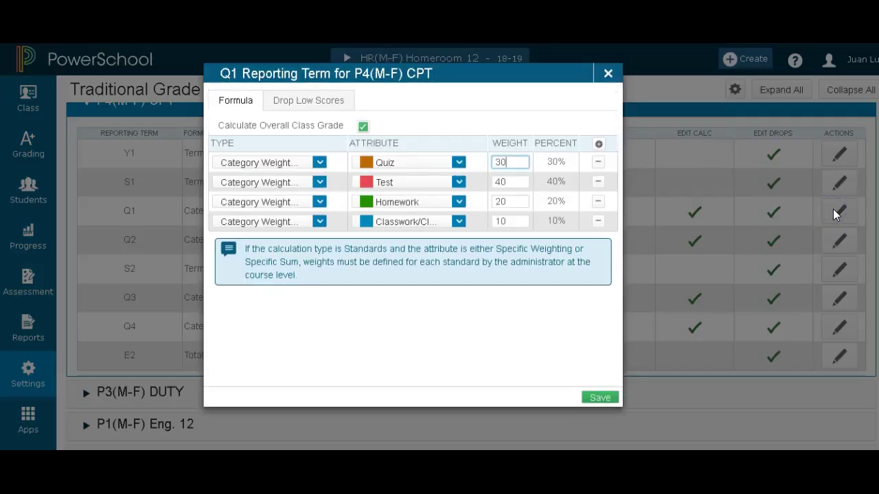
left_click(608, 75)
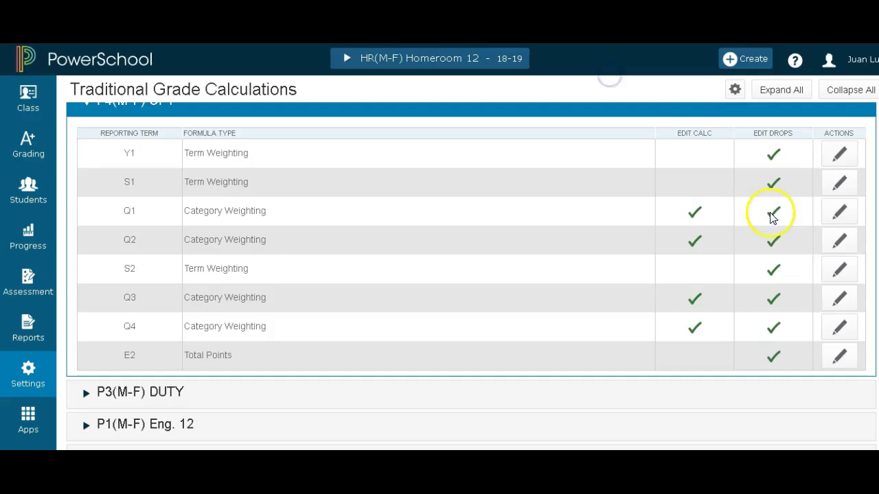
left_click(836, 244)
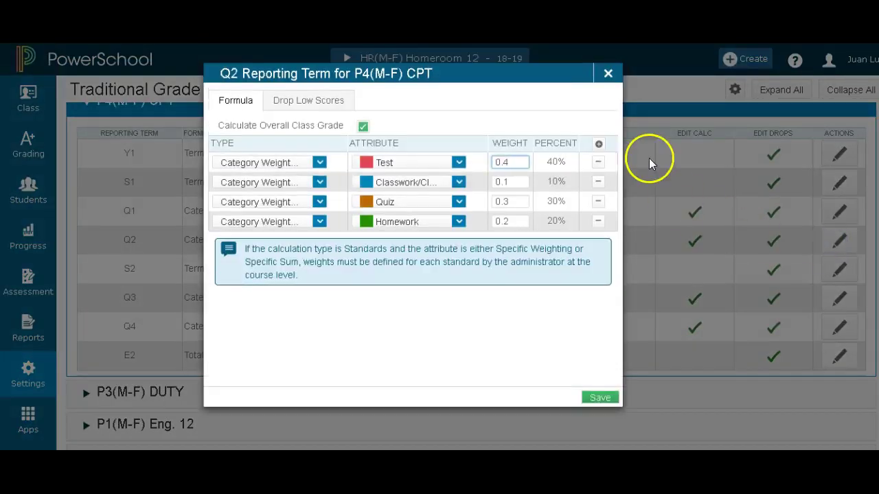
left_click(605, 73)
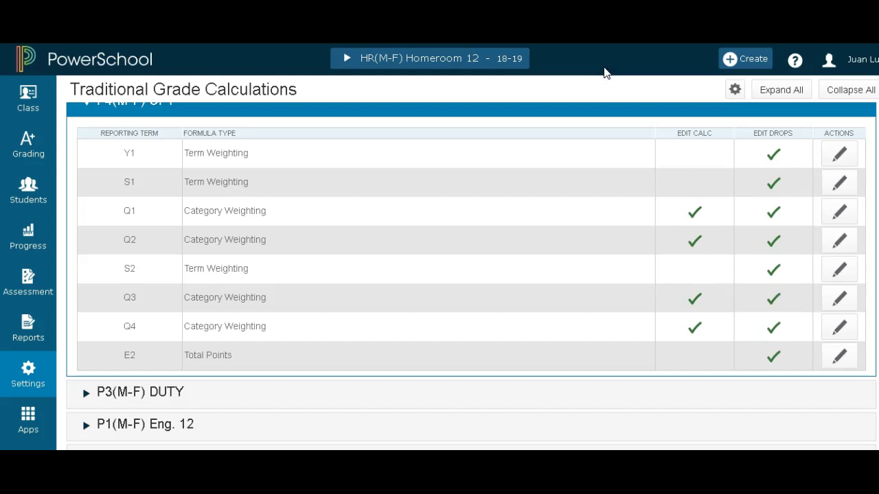